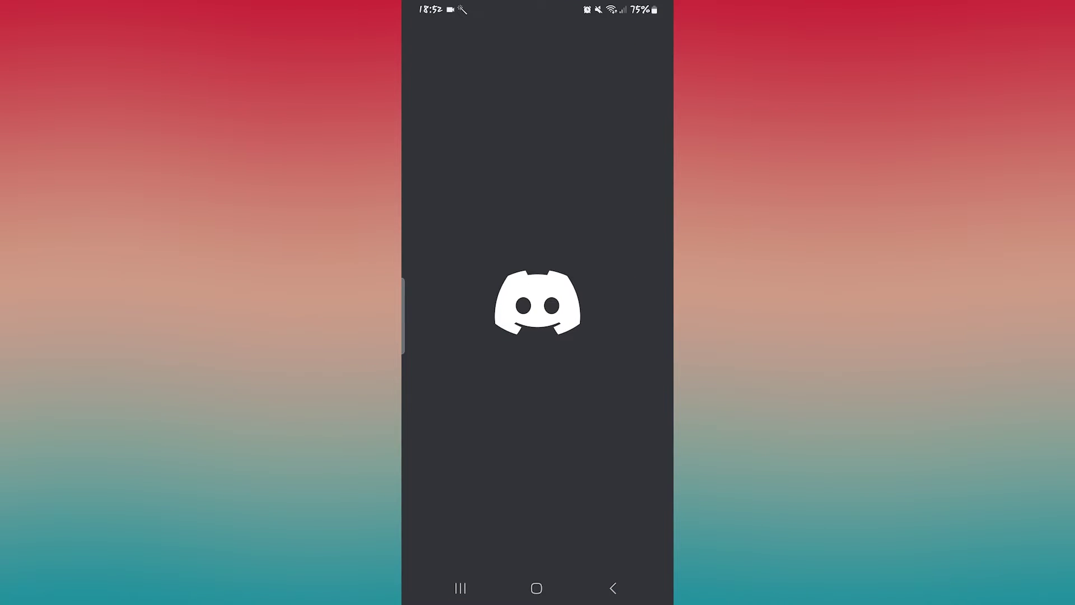
Dismiss Discord's notification permission prompt, view the announcements channel, then return to the home screen
{"action": "left_click", "coordinate": [591, 313]}
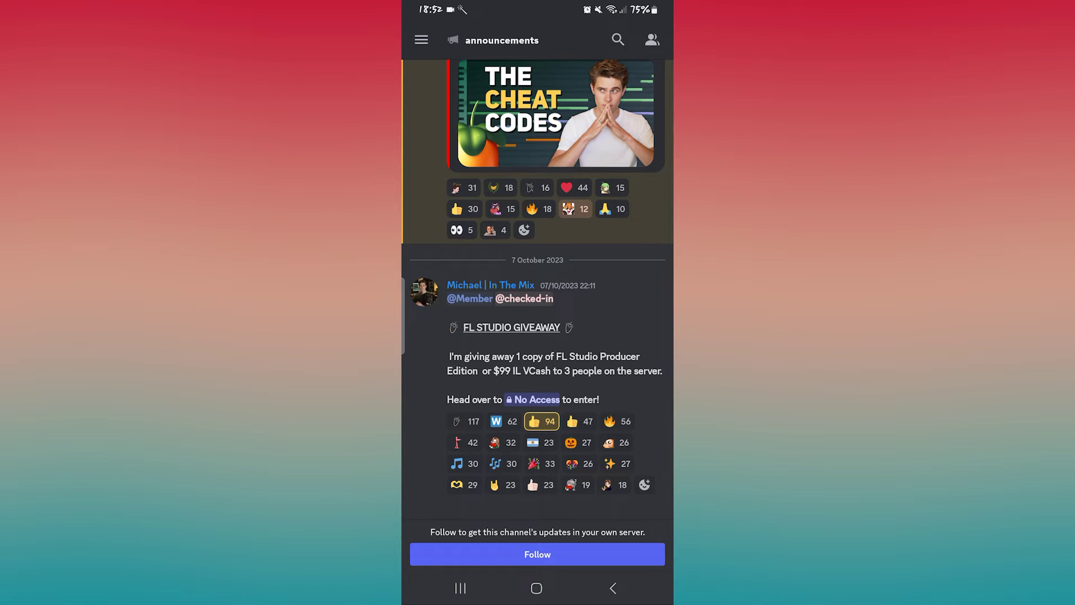
{"action": "left_click", "coordinate": [536, 589]}
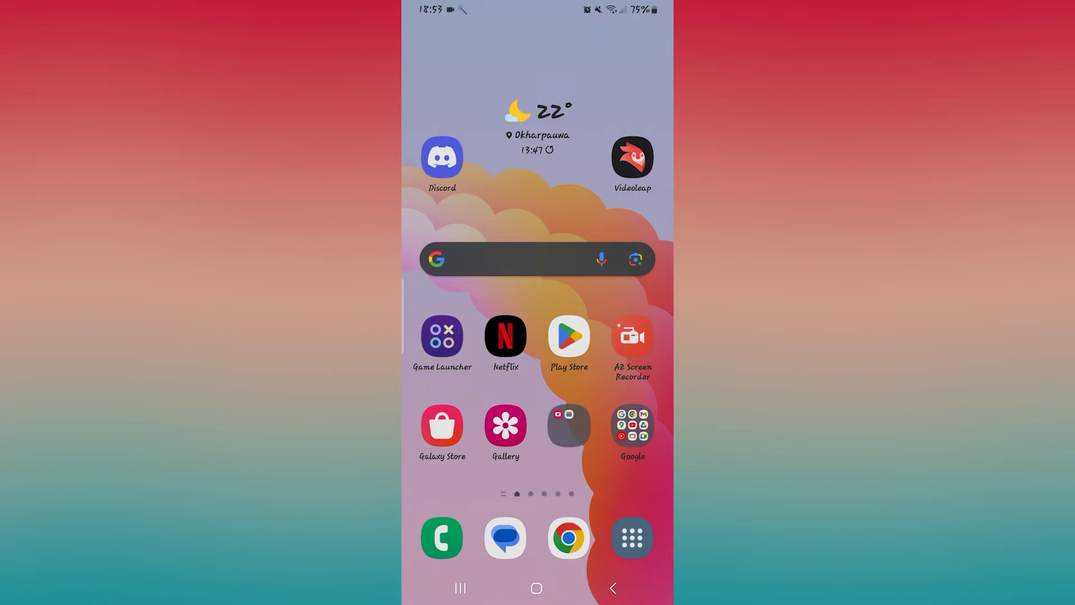
{"action": "left_click_drag", "start_coordinate": [538, 9], "coordinate": [538, 420]}
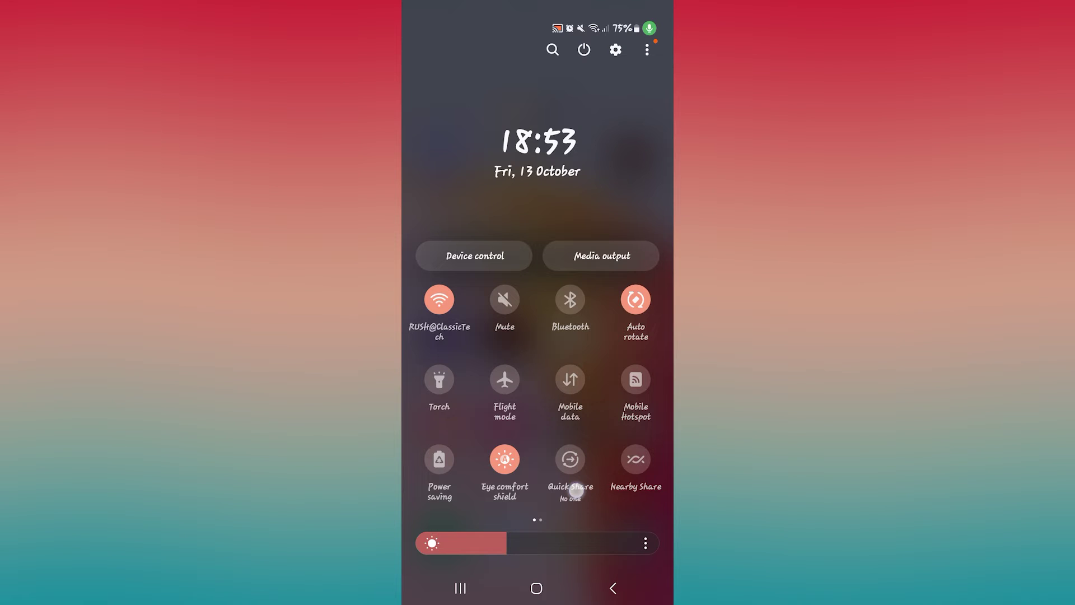
{"action": "left_click_drag", "start_coordinate": [577, 490], "coordinate": [576, 169]}
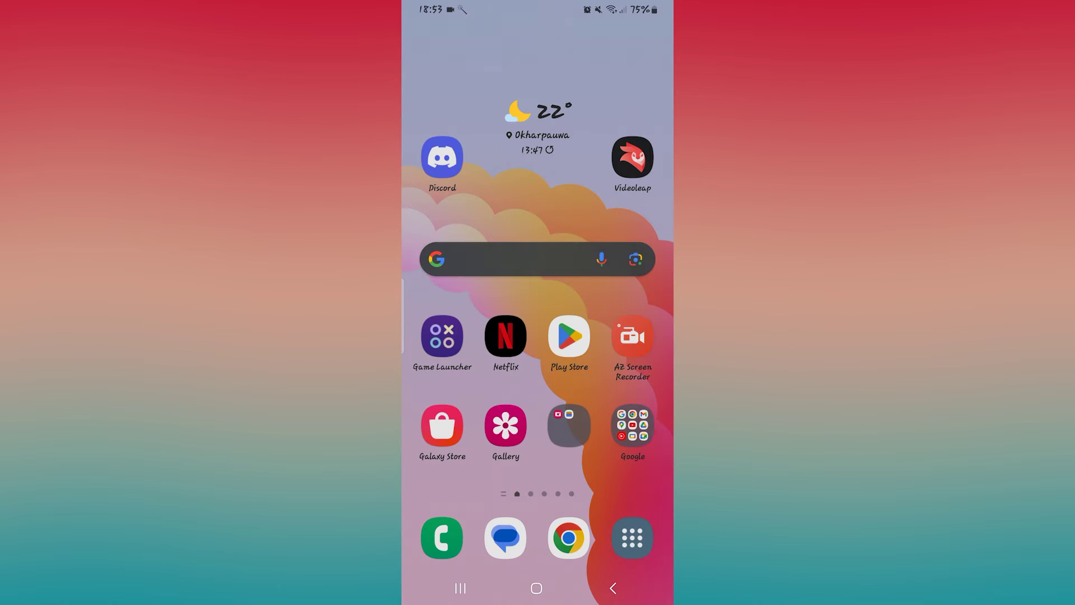
{"action": "left_click", "coordinate": [520, 341]}
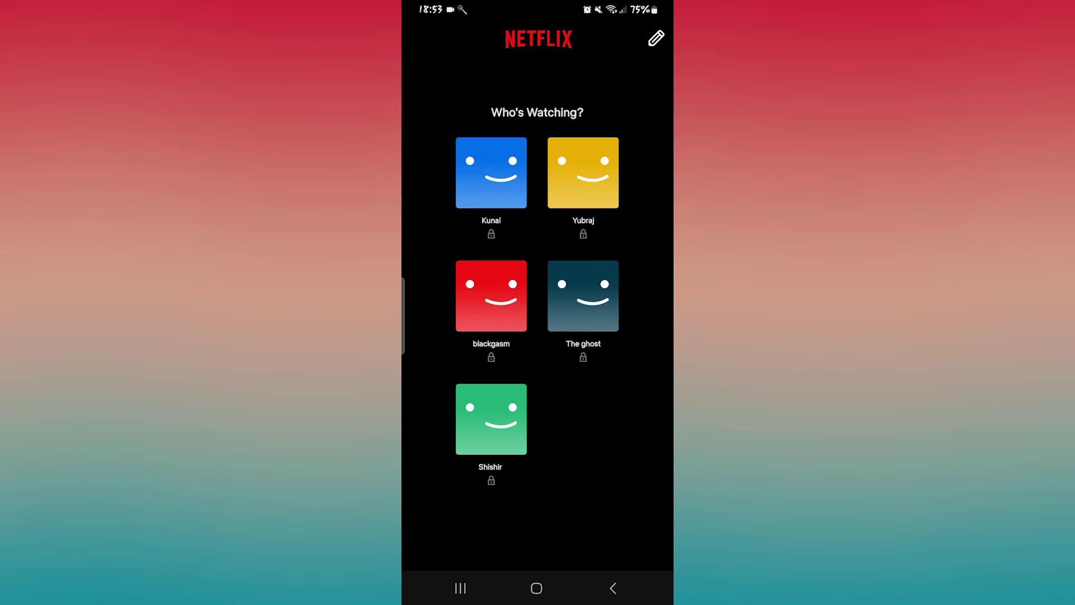
{"action": "left_click", "coordinate": [627, 598]}
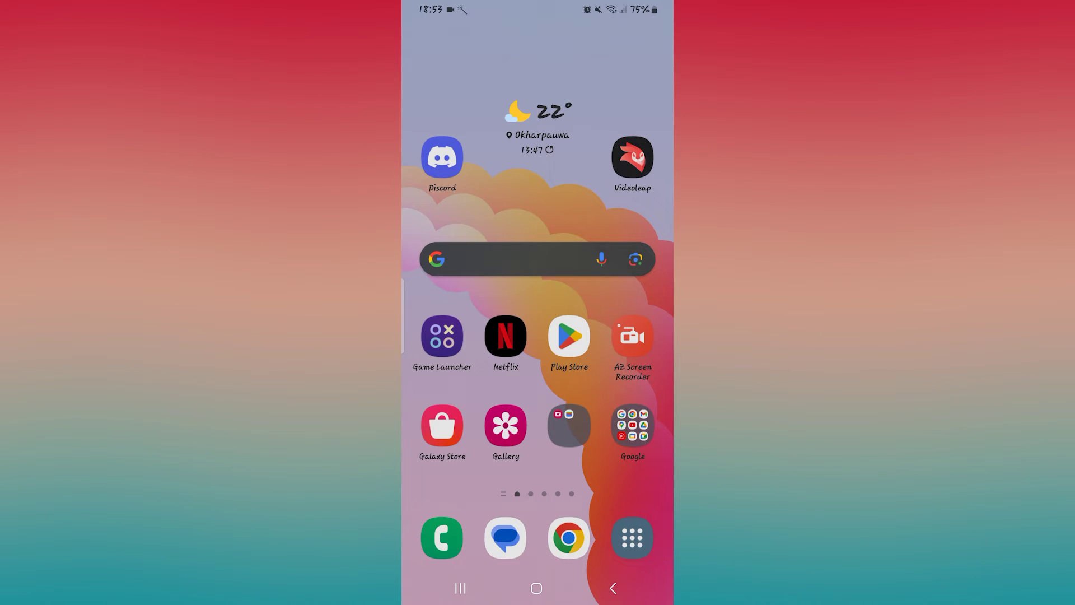
{"action": "left_click", "coordinate": [569, 337]}
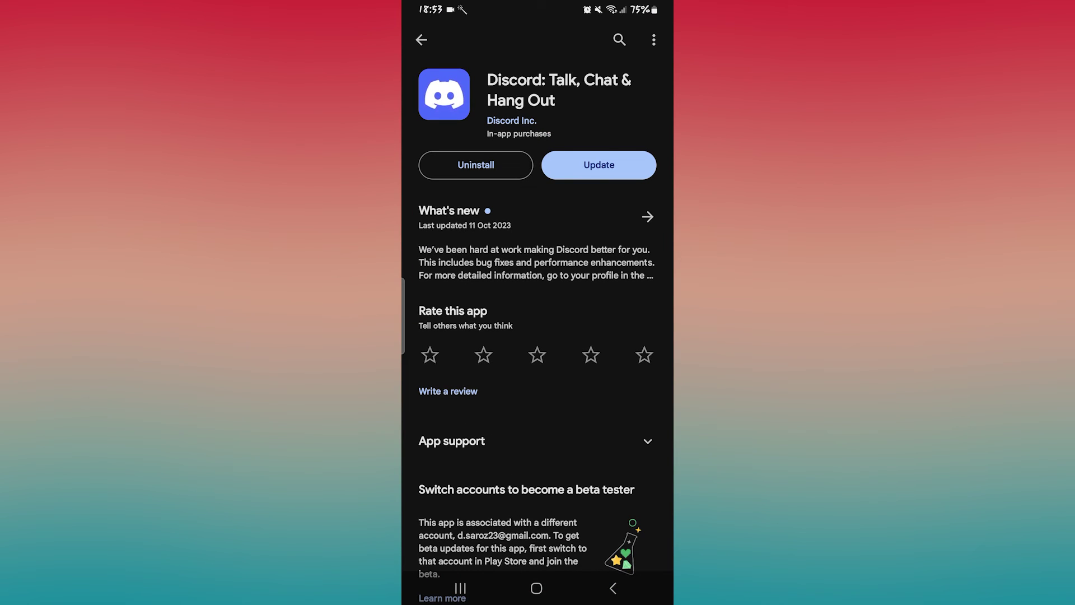
Start updating Discord from its Play Store page, view its second screenshot, then go home
{"action": "left_click", "coordinate": [600, 224]}
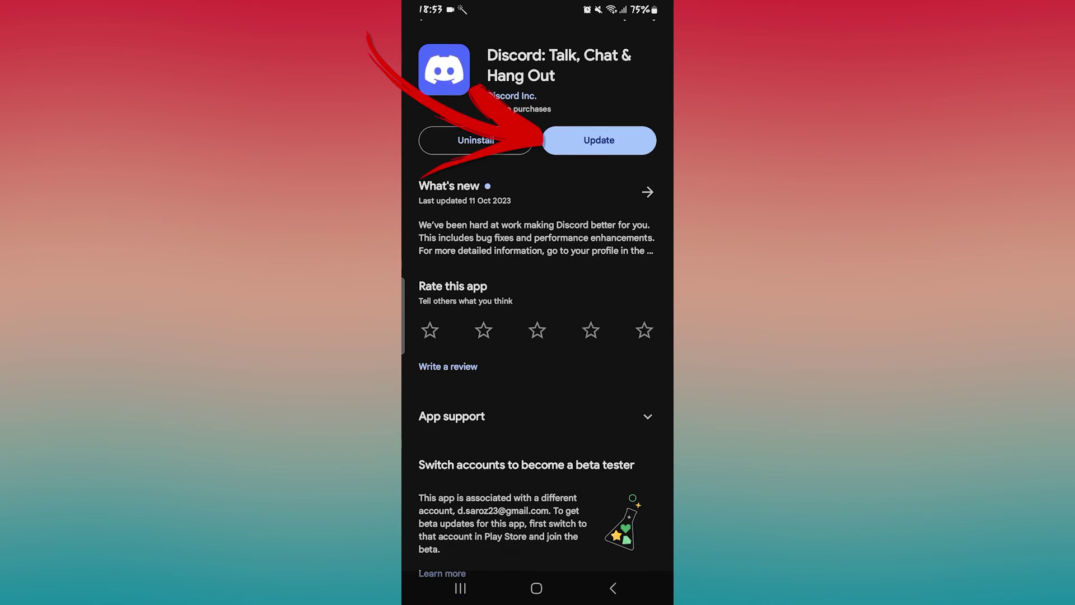
{"action": "left_click", "coordinate": [599, 164]}
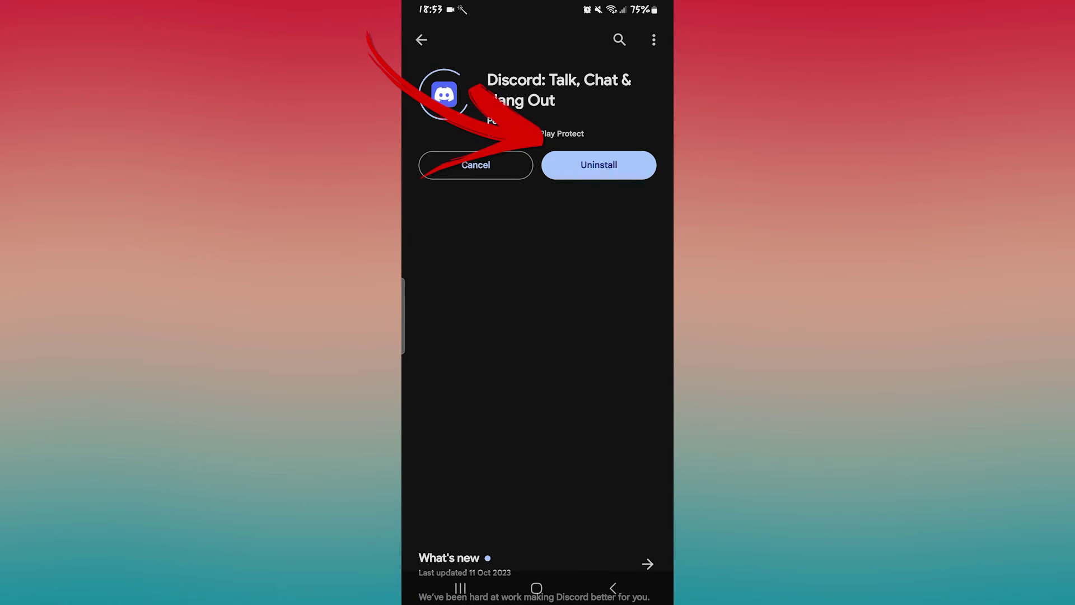
{"action": "scroll", "coordinate": [582, 336], "scroll_direction": "down", "scroll_amount": 10}
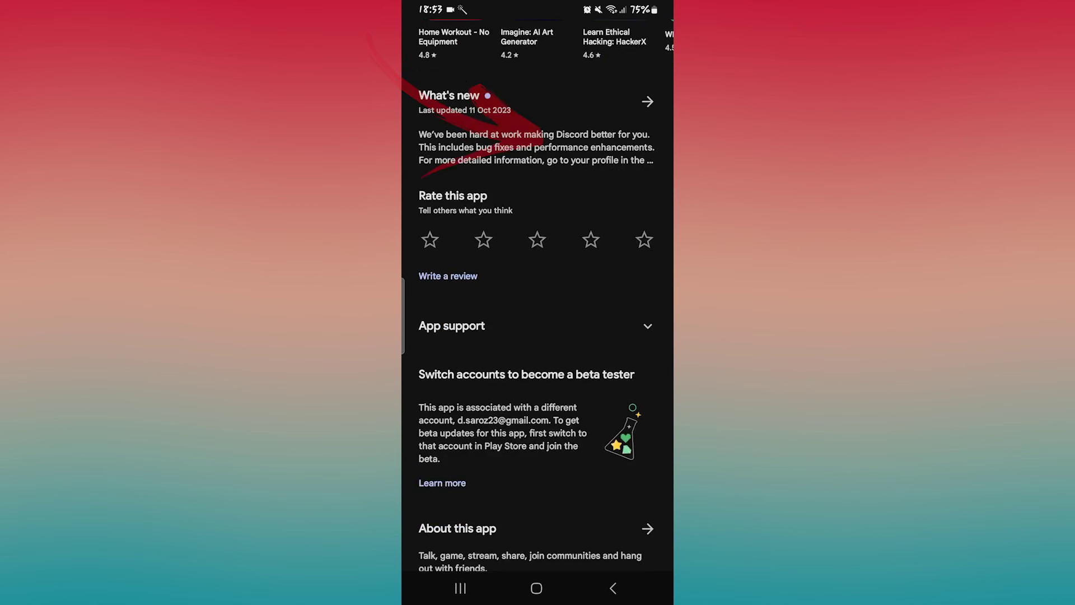
{"action": "scroll", "coordinate": [582, 336], "scroll_direction": "down", "scroll_amount": 8}
{"action": "scroll", "coordinate": [539, 181], "scroll_direction": "right", "scroll_amount": 5}
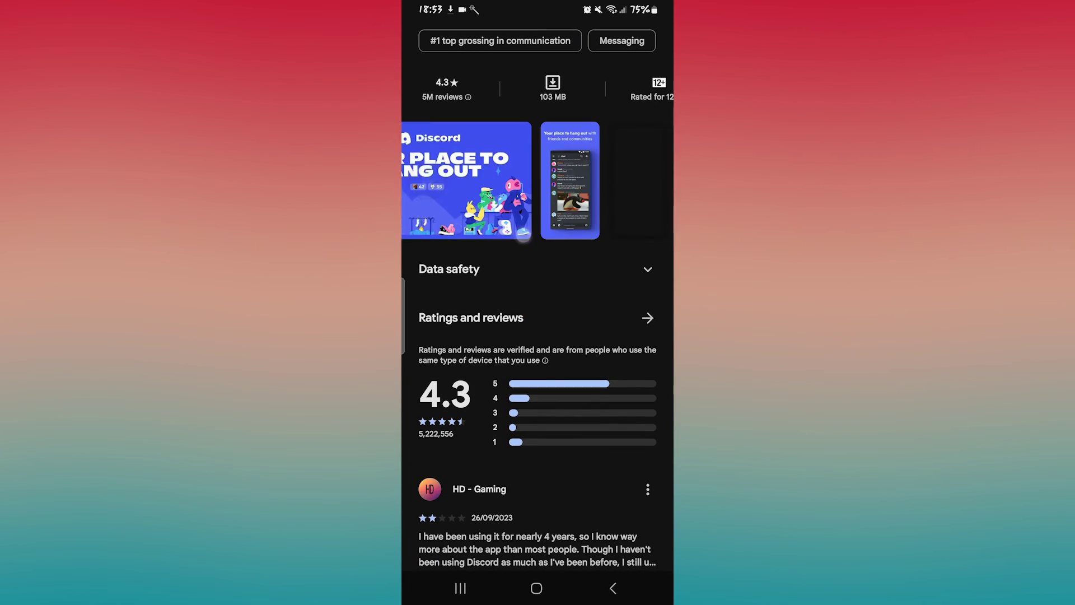
{"action": "left_click", "coordinate": [506, 181]}
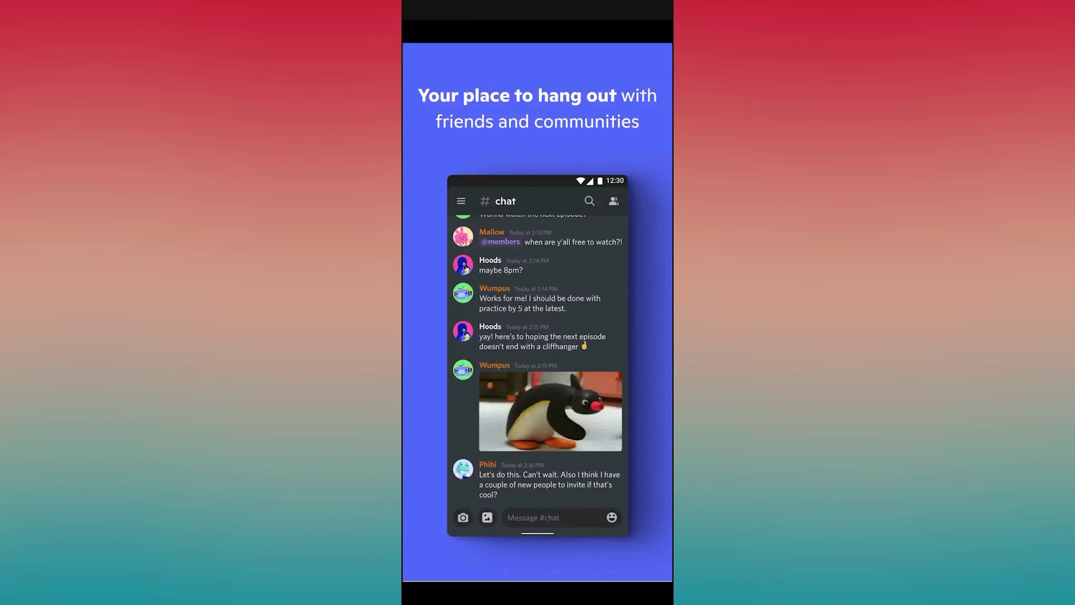
{"action": "scroll", "coordinate": [538, 336], "scroll_direction": "right", "scroll_amount": 5}
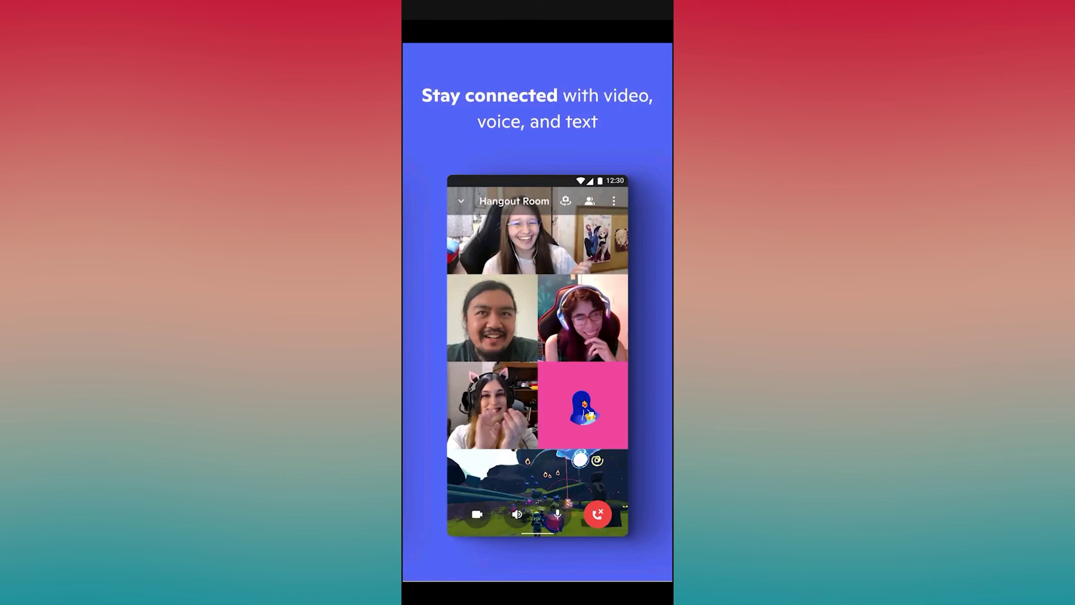
{"action": "scroll", "coordinate": [538, 336], "scroll_direction": "right", "scroll_amount": 5}
{"action": "key", "text": "Escape"}
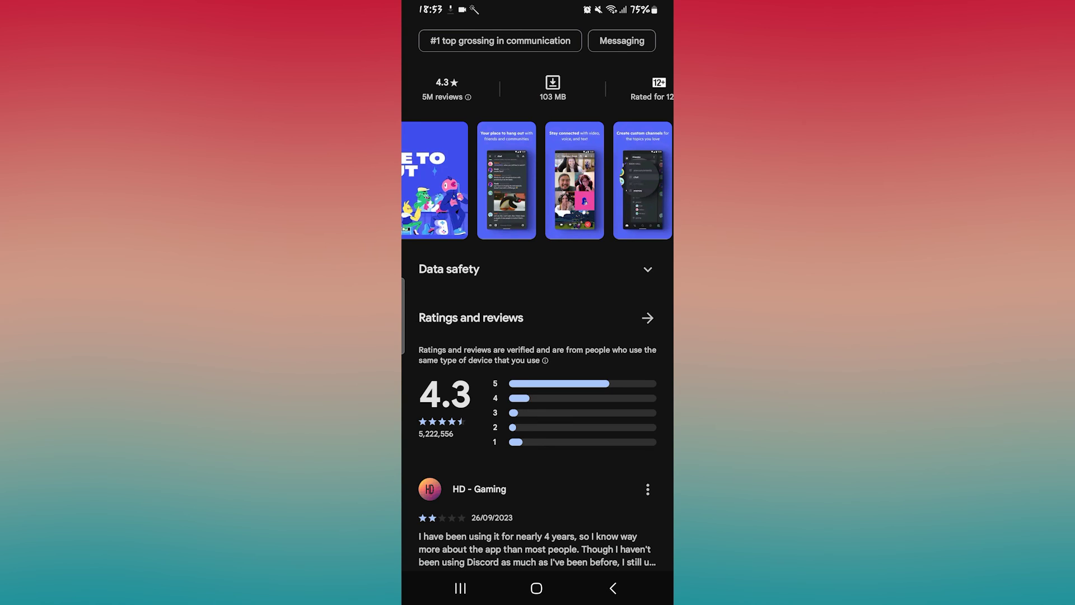
{"action": "left_click", "coordinate": [536, 588]}
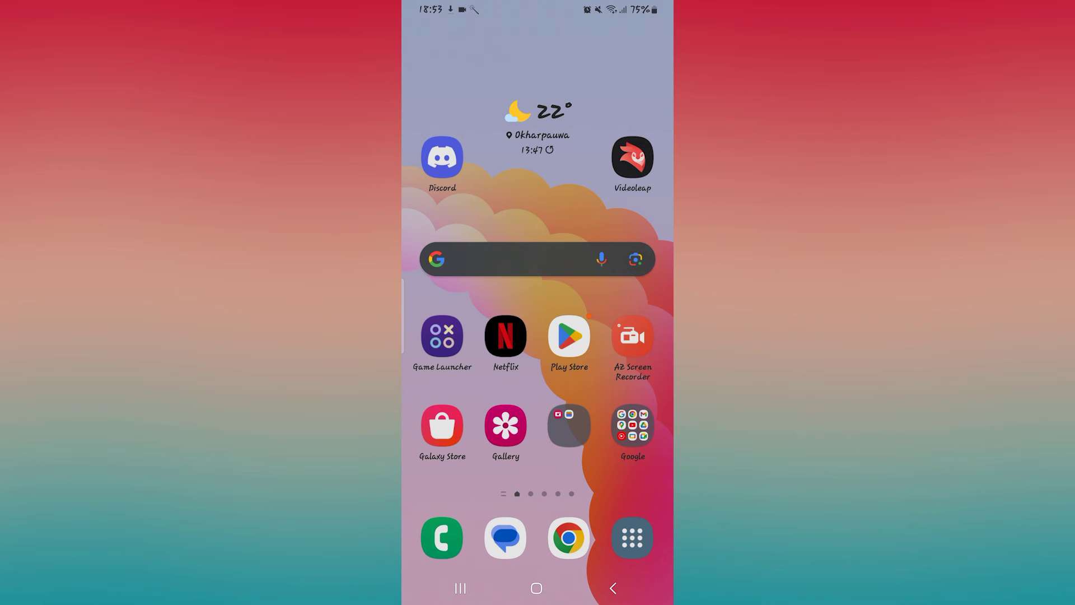